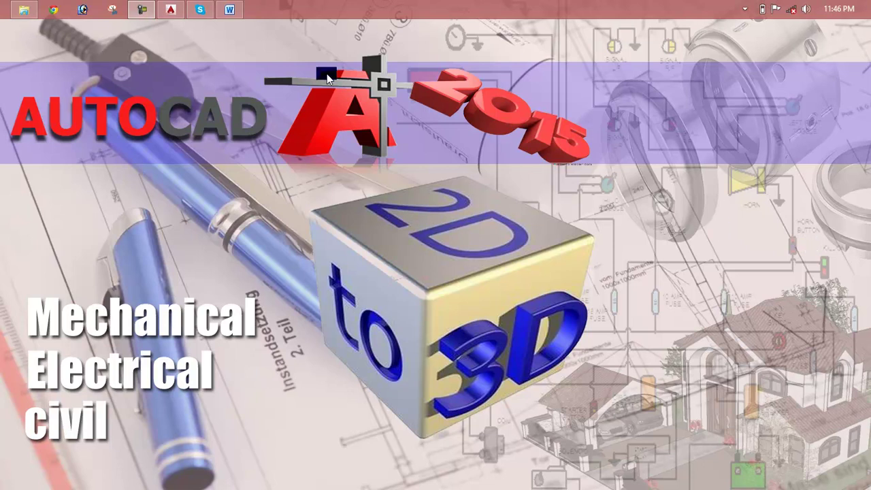
# Step: Check the Lesson 31 outline, then bring the blank Drawing1 forward with no command pending
pyautogui.click(232, 9)
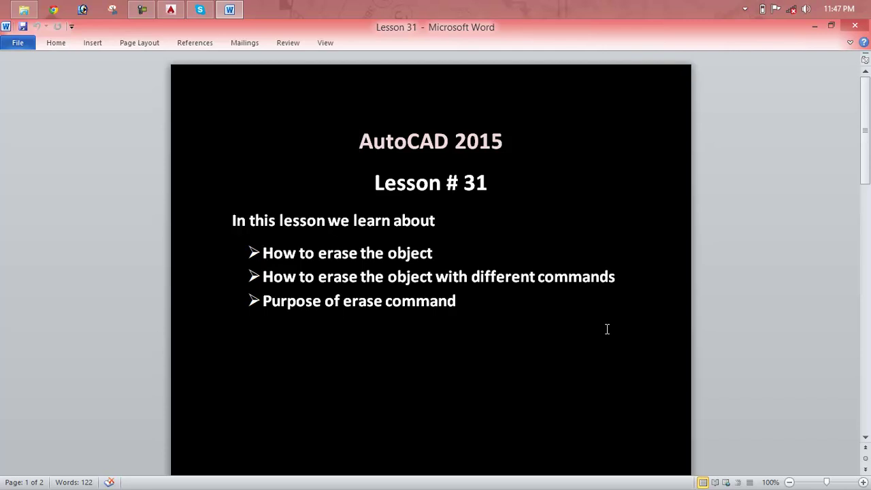
pyautogui.click(815, 30)
pyautogui.moveTo(170, 9)
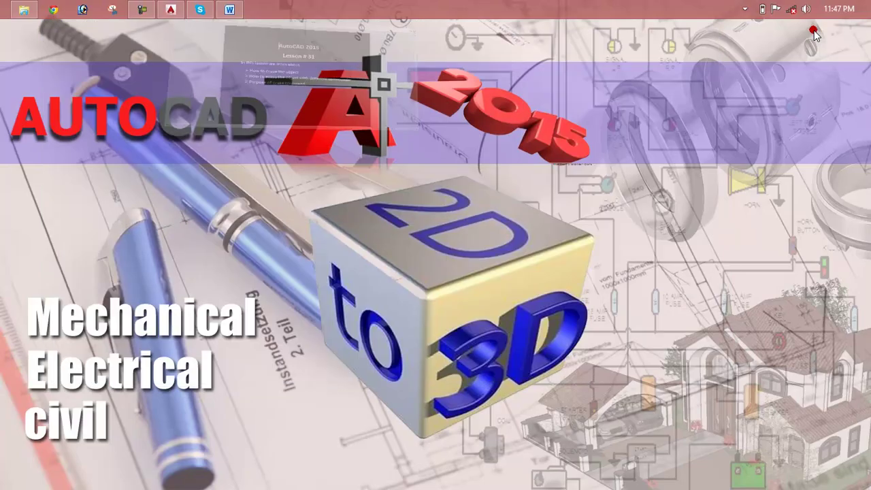
pyautogui.click(142, 8)
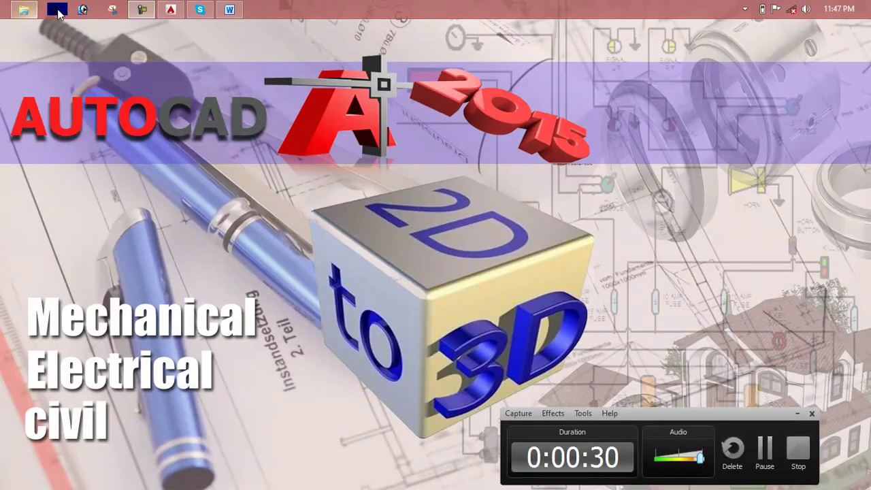
pyautogui.click(170, 9)
pyautogui.click(803, 413)
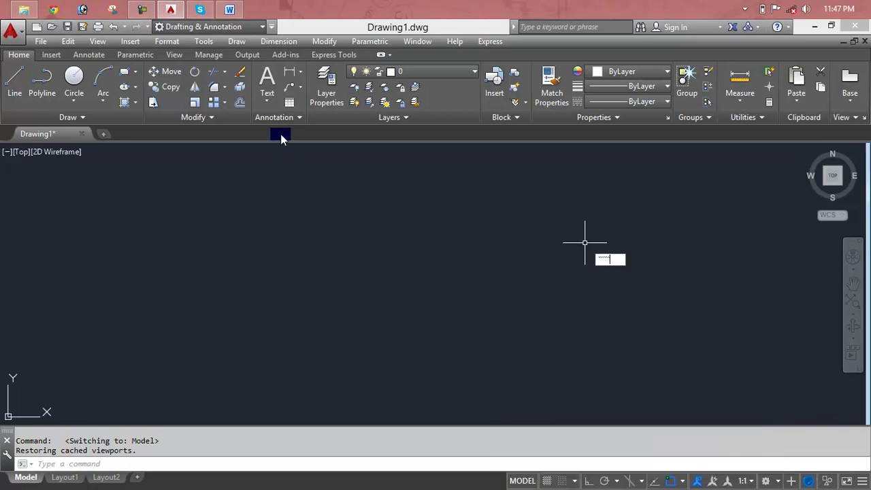
pyautogui.press('Escape')
pyautogui.press('Escape')
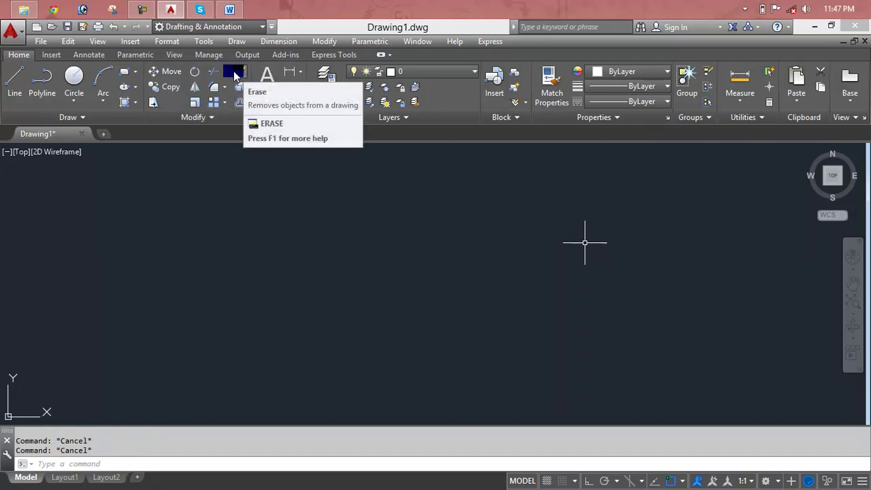
# Step: Expand the Home tab's Modify panel, then show the Modify menu with Erase listed
pyautogui.click(200, 119)
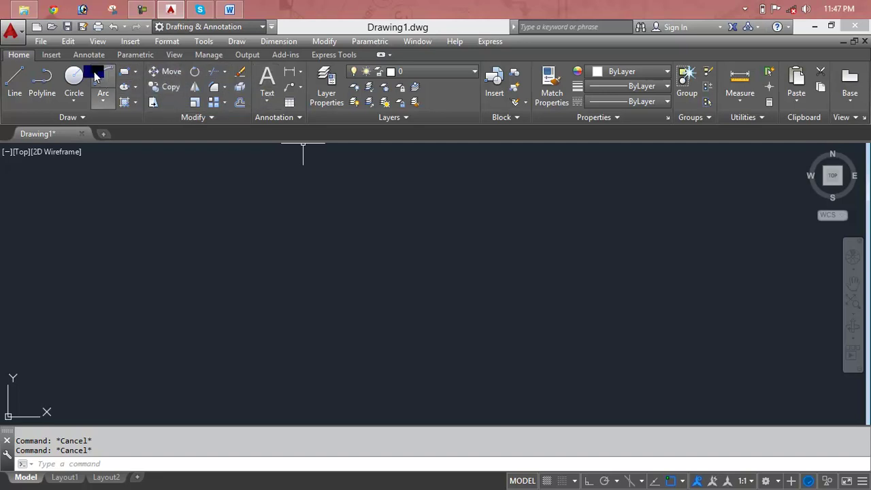
pyautogui.click(313, 42)
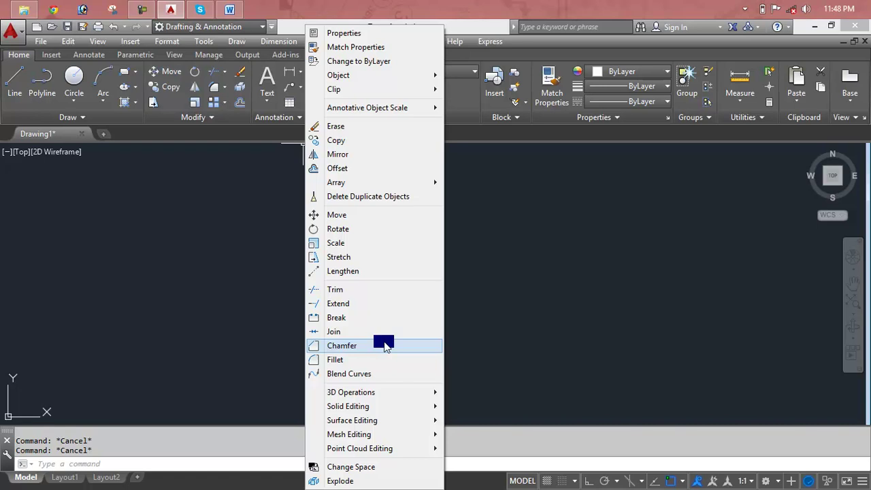
# Step: Close the Modify menu, look over the Annotate tab, and return to the Home tab
pyautogui.press('Escape')
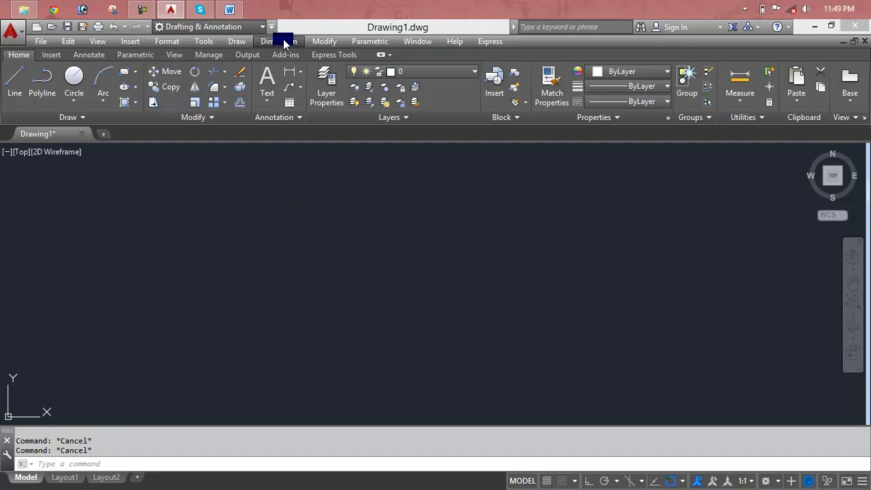
pyautogui.click(82, 55)
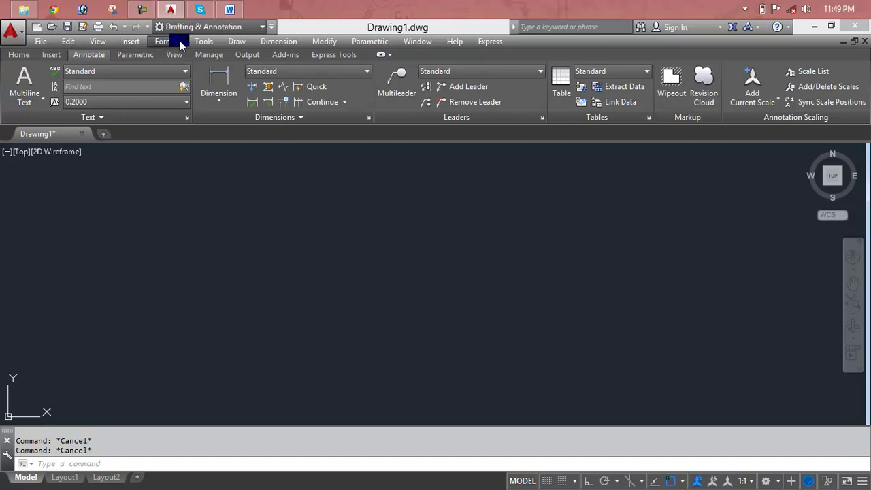
pyautogui.click(317, 41)
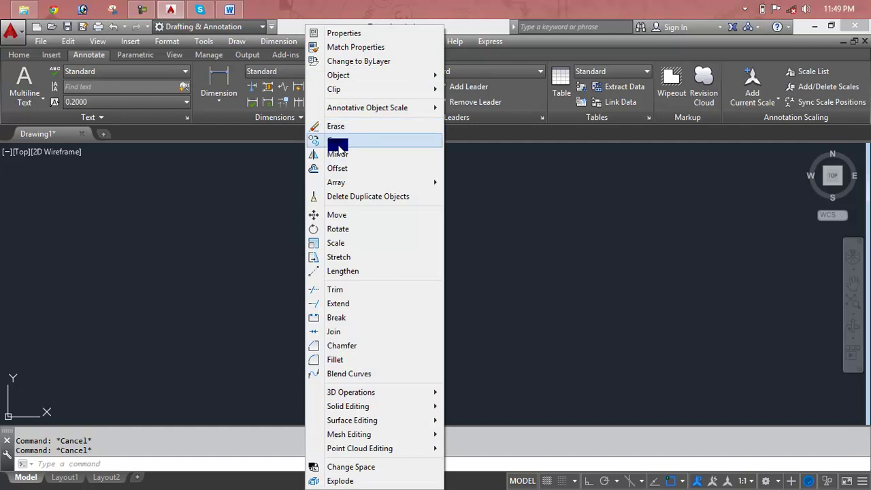
pyautogui.press('Escape')
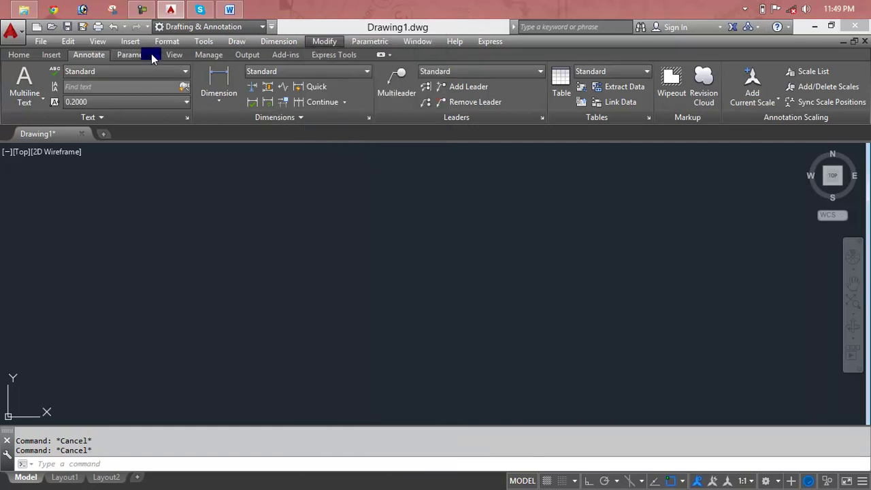
pyautogui.click(130, 42)
pyautogui.click(19, 54)
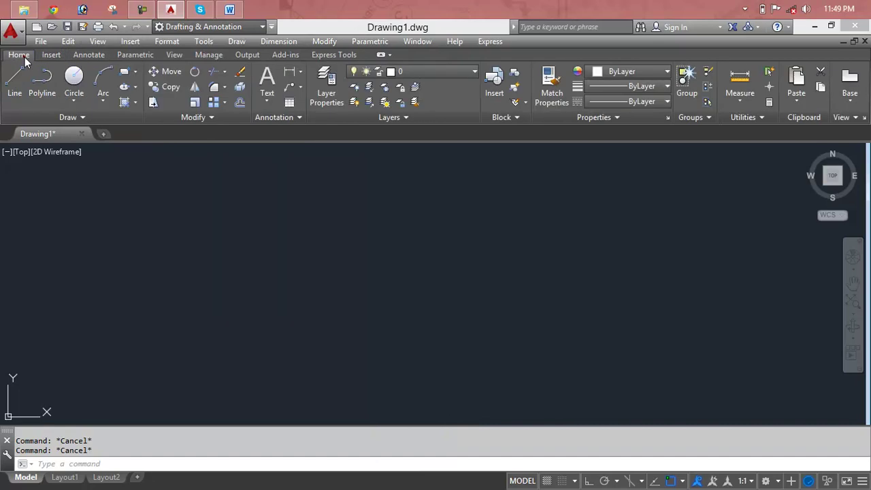
pyautogui.write('rec')
pyautogui.press('Return')
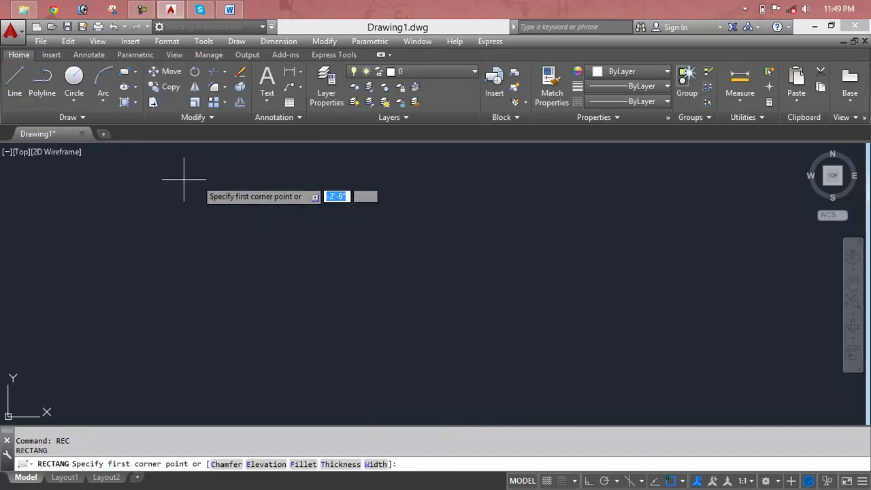
pyautogui.click(171, 176)
pyautogui.click(499, 331)
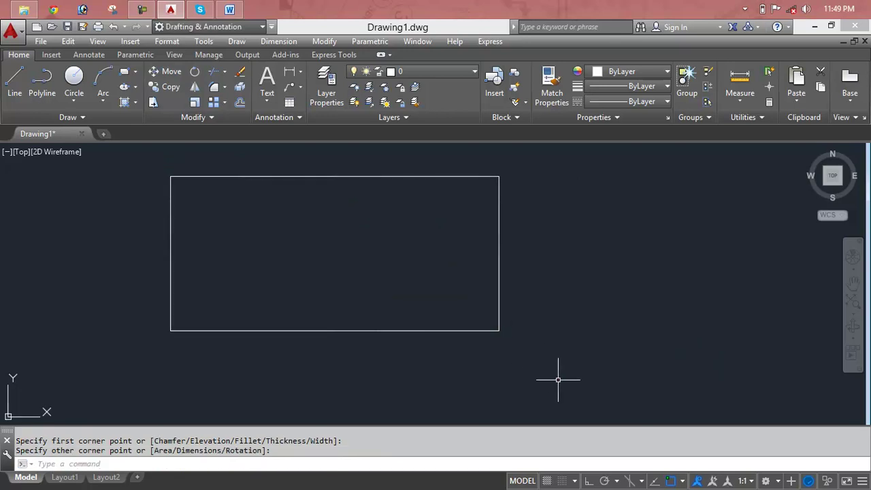
pyautogui.press('Escape')
pyautogui.press('Escape')
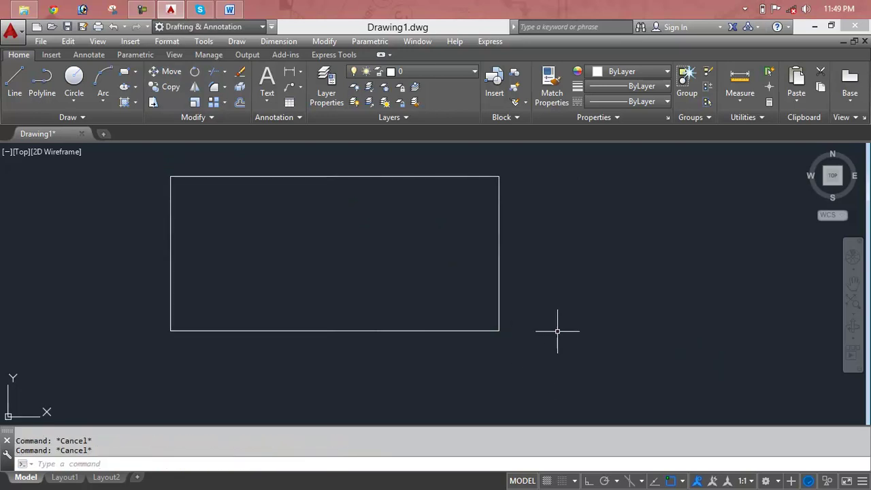
pyautogui.click(556, 141)
pyautogui.click(498, 185)
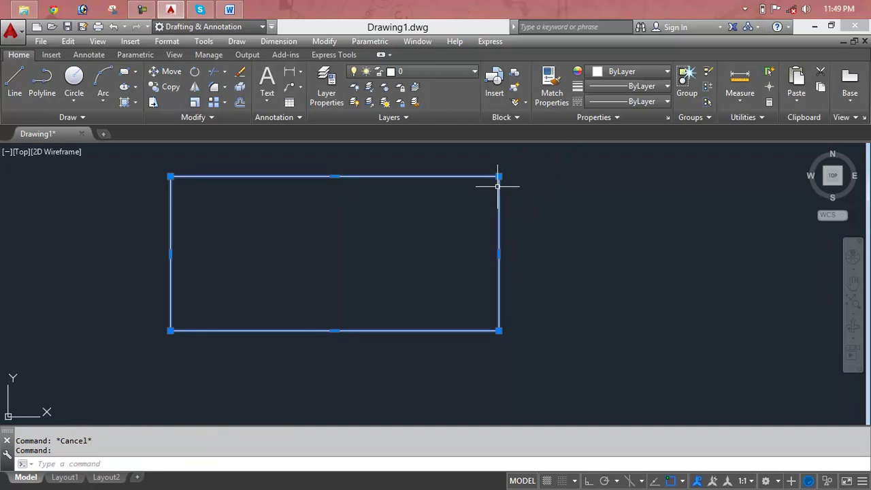
pyautogui.press('Delete')
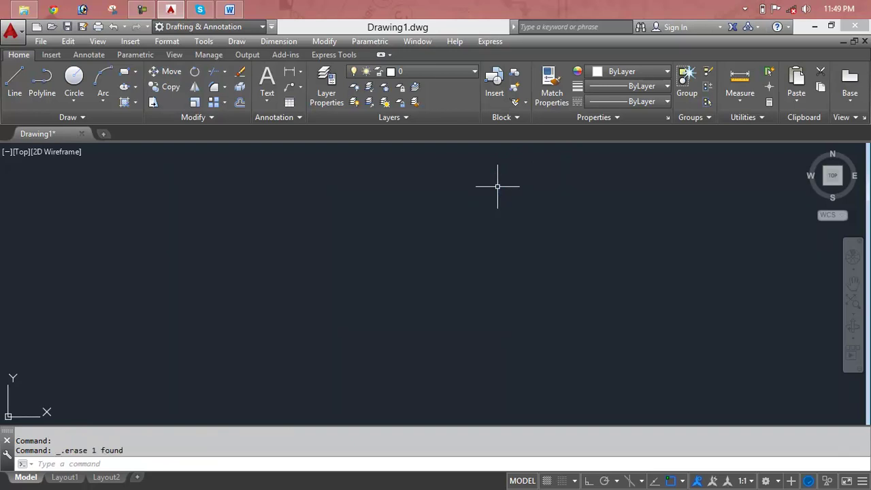
pyautogui.press('Return')
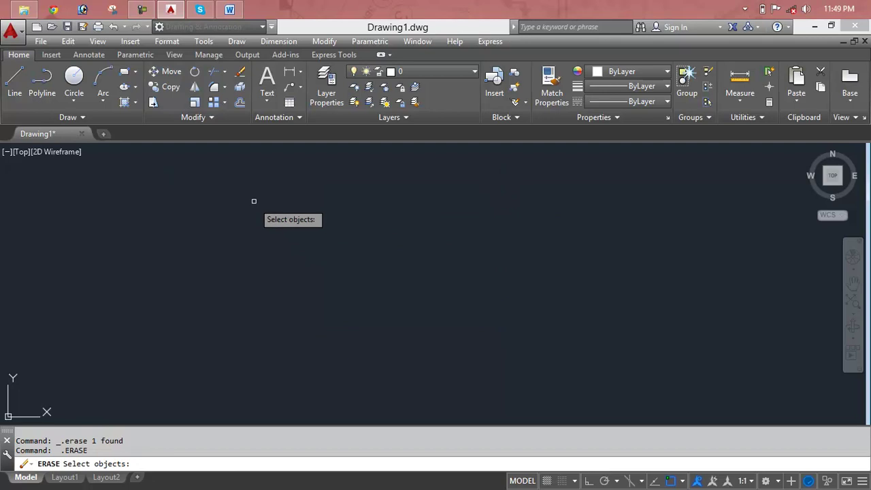
pyautogui.press('Escape')
pyautogui.press('Escape')
pyautogui.press('Escape')
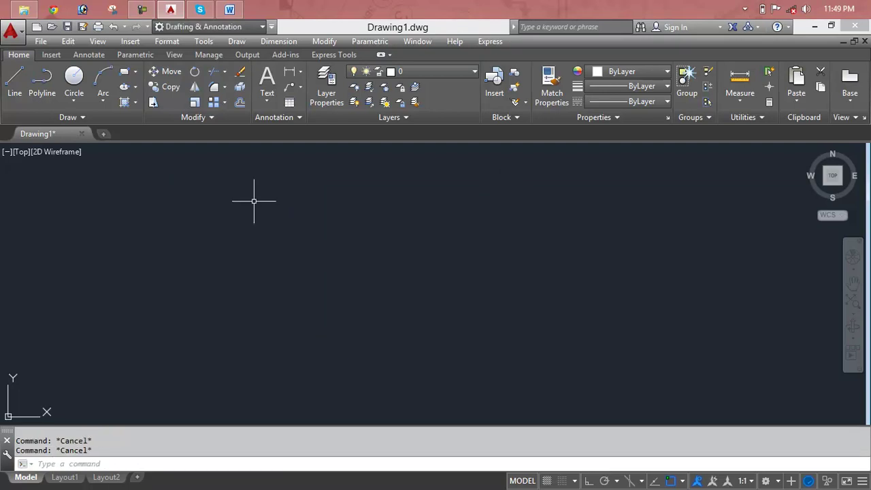
pyautogui.write('e')
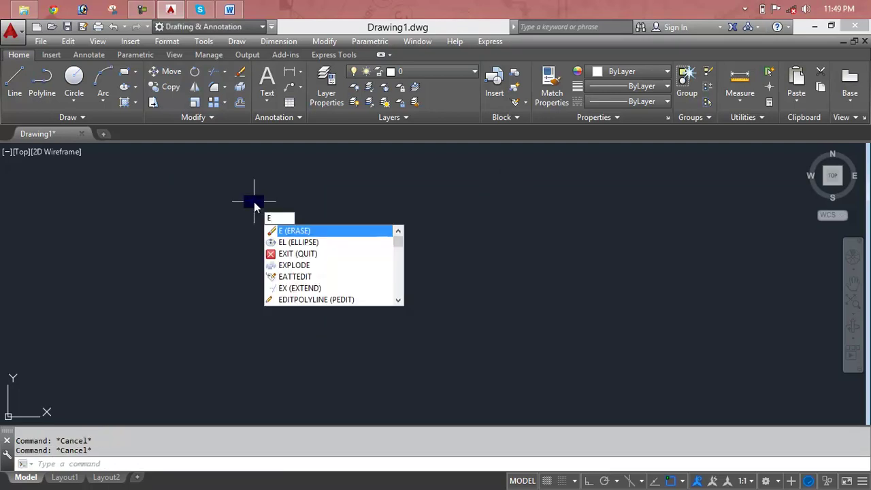
pyautogui.press('BackSpace')
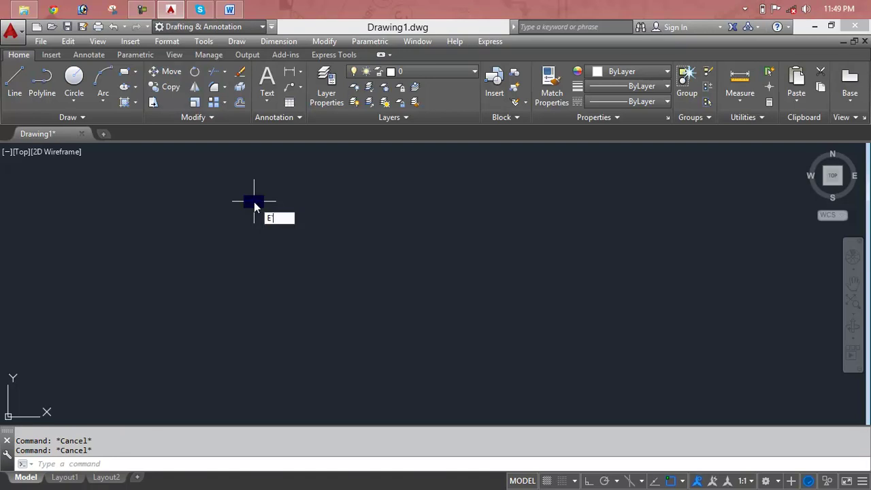
pyautogui.press('Escape')
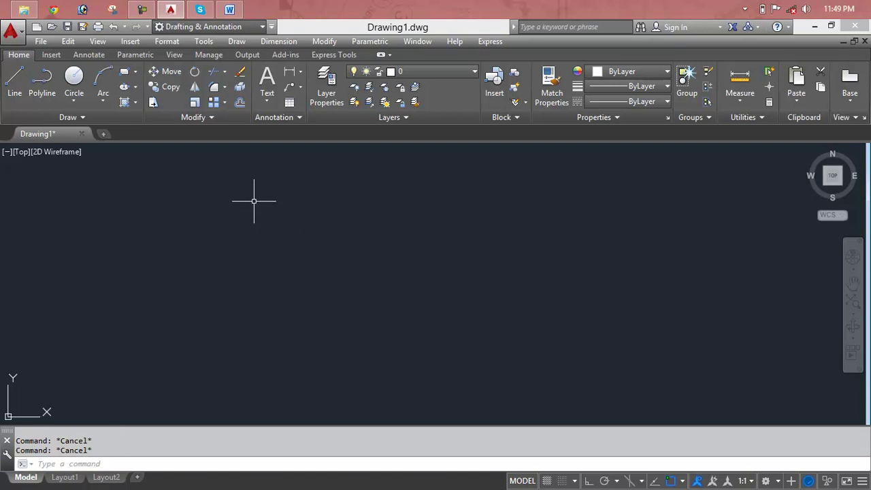
# Step: Draw a wide rectangle with REC from the upper left across the drawing
pyautogui.write('rec')
pyautogui.press('Return')
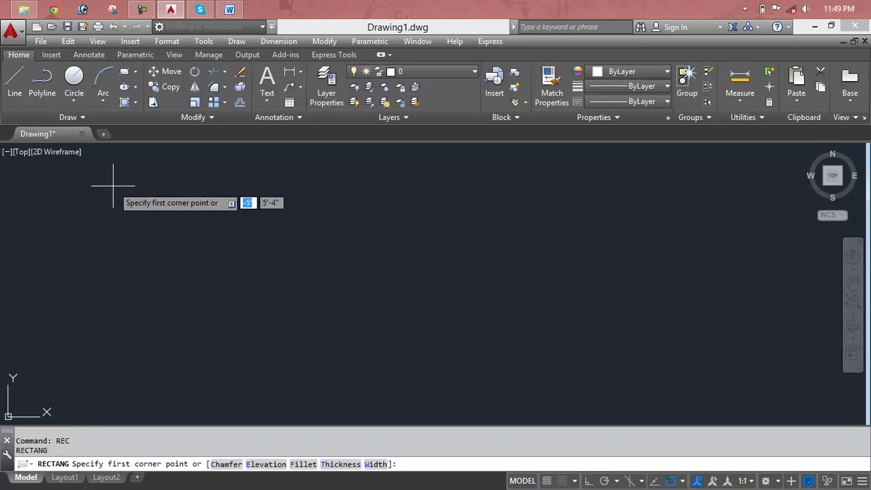
pyautogui.click(113, 185)
pyautogui.click(543, 338)
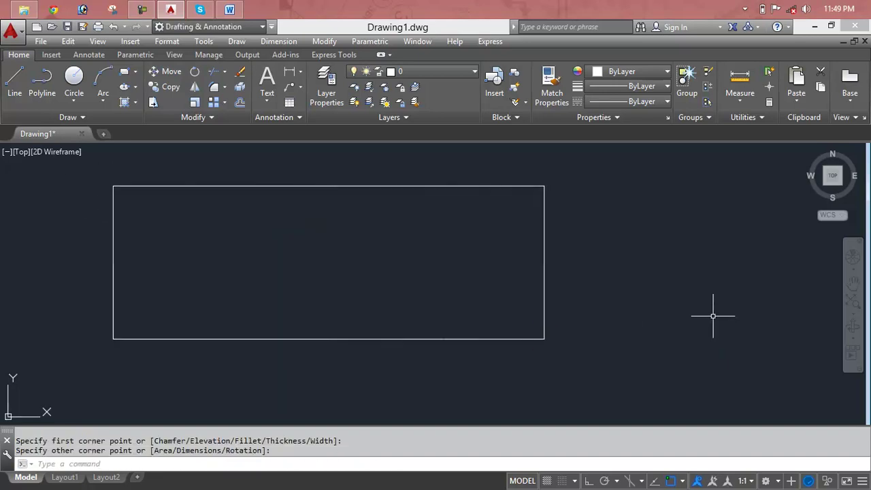
# Step: Erase that rectangle with the E command
pyautogui.write('e')
pyautogui.press('Return')
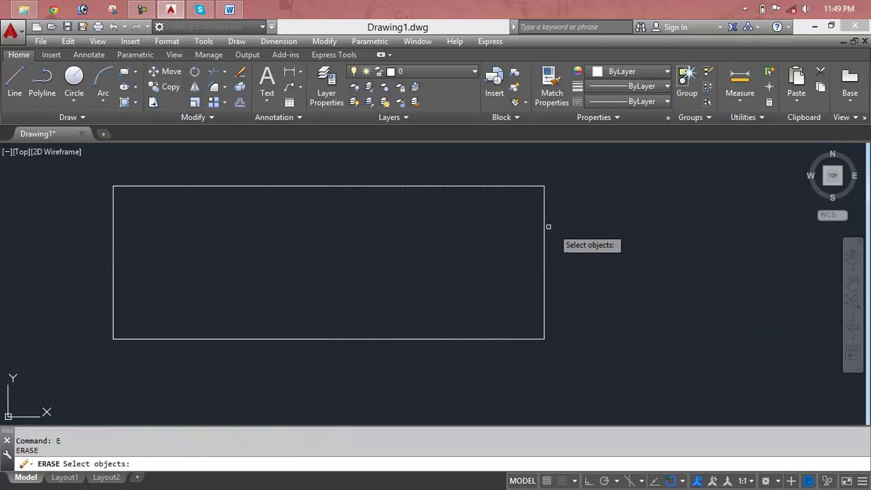
pyautogui.click(544, 229)
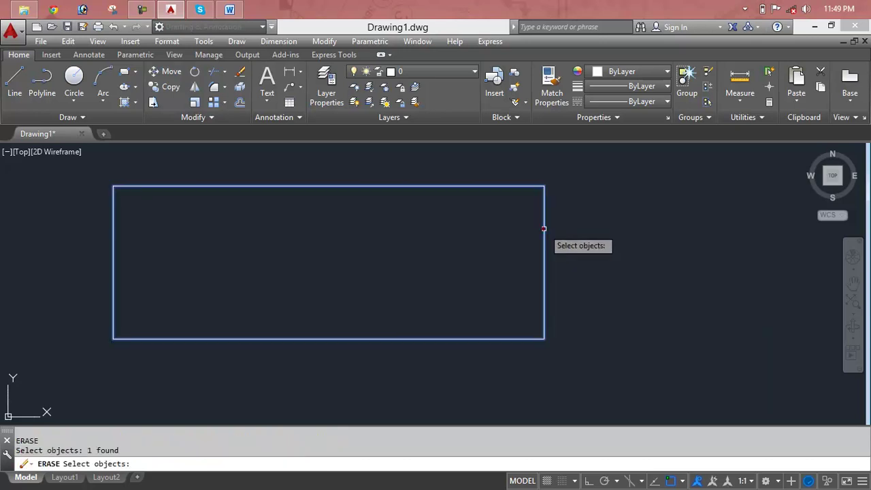
pyautogui.press('Return')
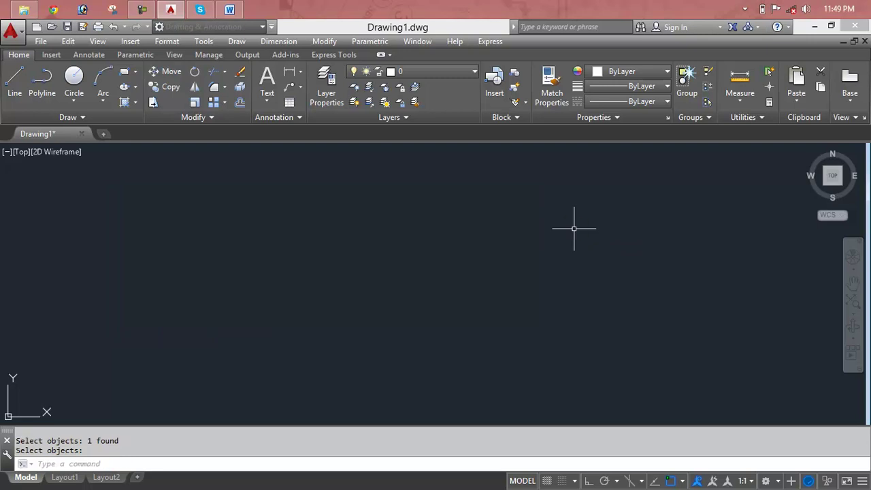
pyautogui.press('Escape')
pyautogui.press('Escape')
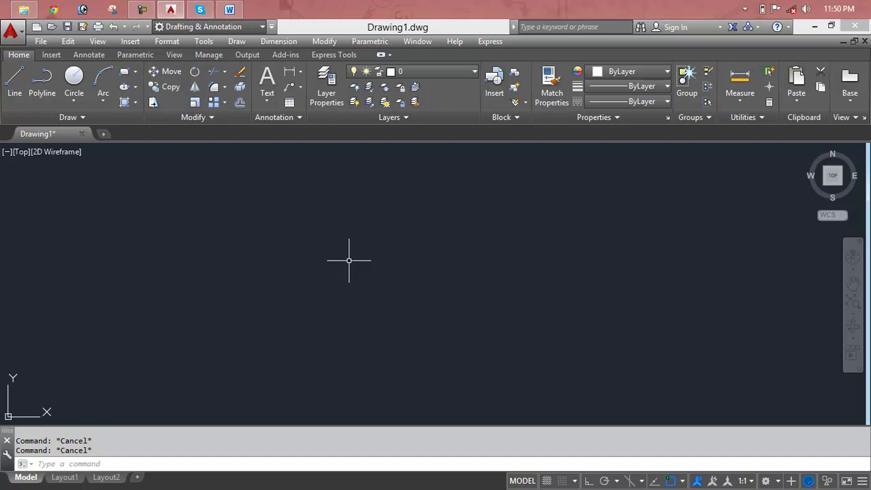
# Step: Draw two small side-by-side circles and a larger overlapping circle below them, mouse-head style
pyautogui.write('c')
pyautogui.press('Return')
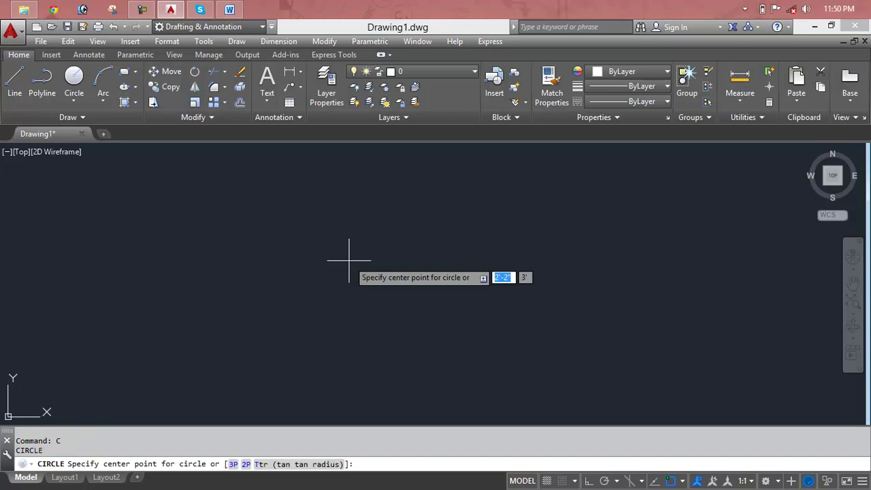
pyautogui.click(231, 207)
pyautogui.click(276, 233)
pyautogui.press('Return')
pyautogui.click(386, 211)
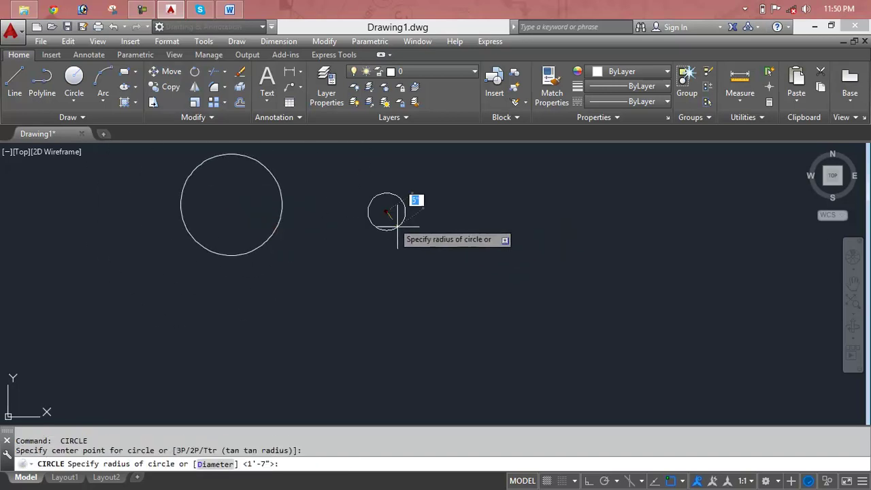
pyautogui.click(425, 248)
pyautogui.press('Return')
pyautogui.click(291, 316)
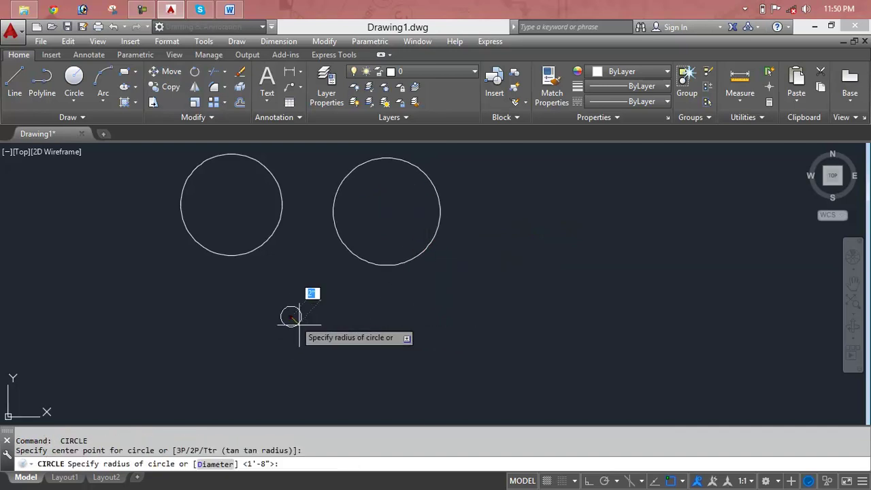
pyautogui.click(375, 361)
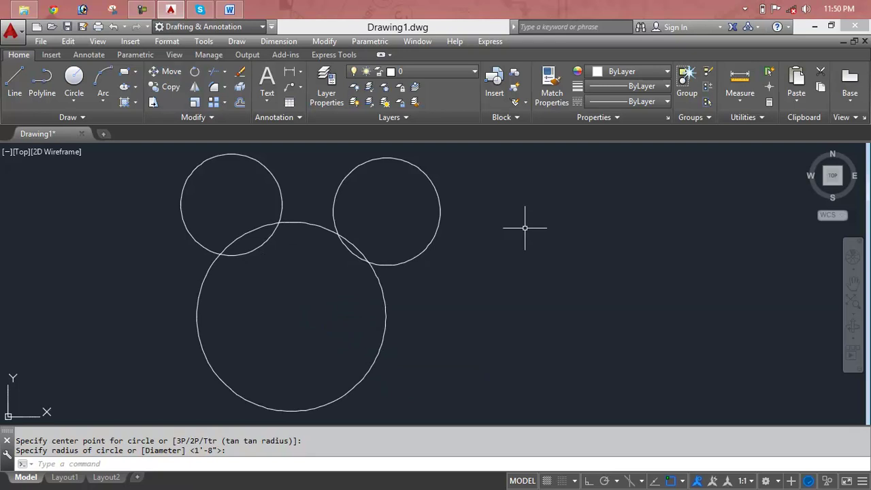
pyautogui.press('Escape')
pyautogui.press('Escape')
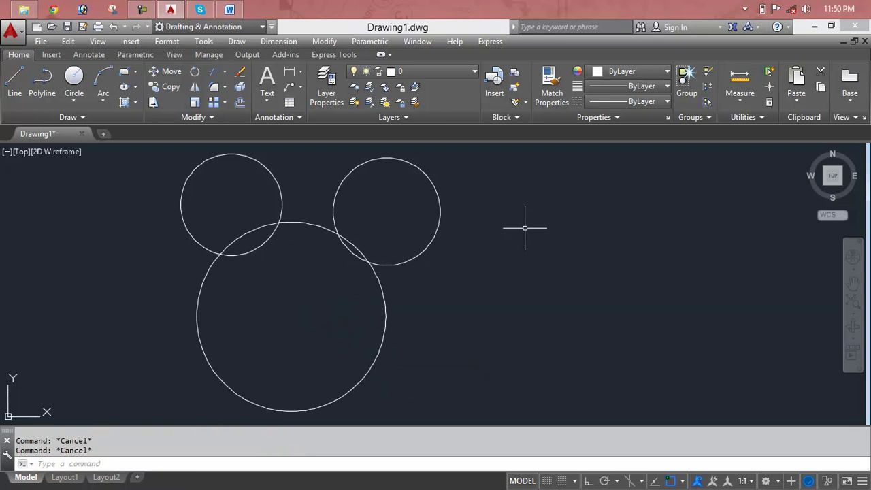
pyautogui.click(521, 174)
pyautogui.click(109, 369)
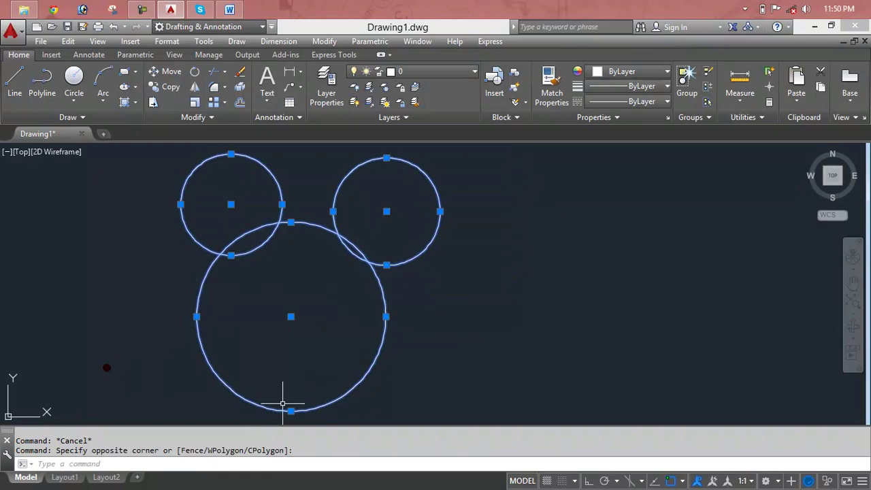
pyautogui.press('Escape')
pyautogui.moveTo(140, 156); pyautogui.dragTo(181, 202)
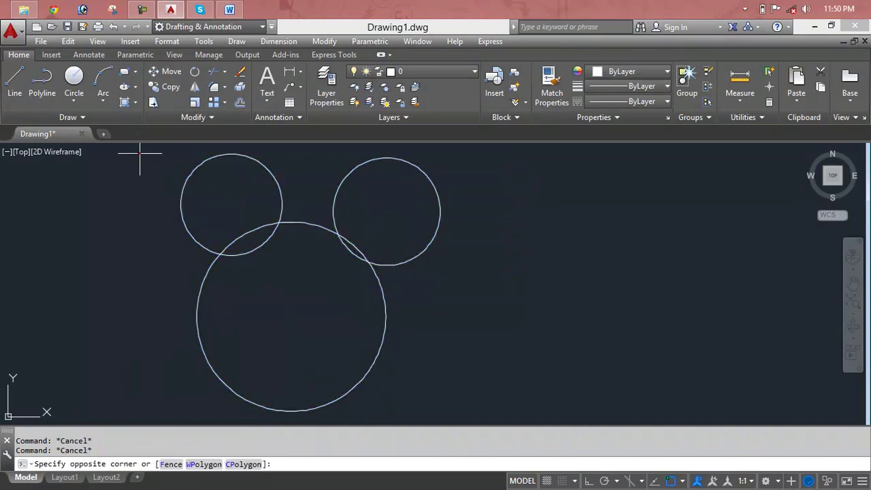
pyautogui.click(114, 182)
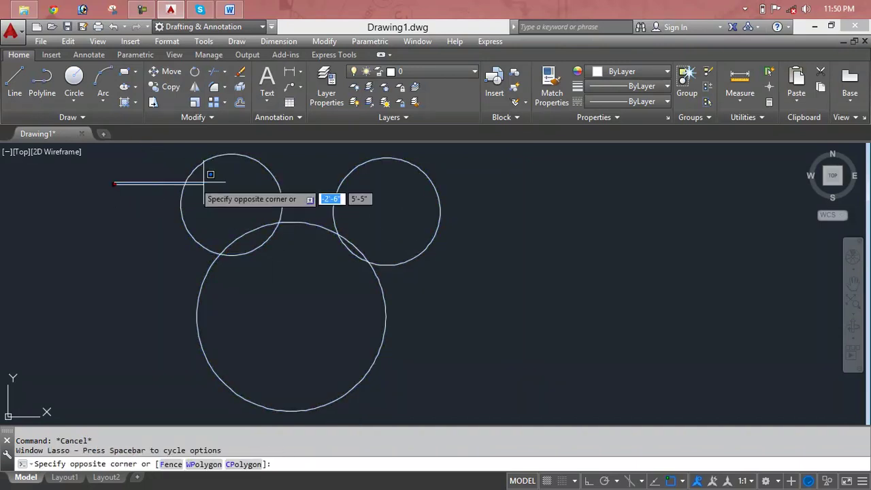
pyautogui.click(487, 243)
pyautogui.moveTo(151, 150)
pyautogui.mouseDown()
pyautogui.moveTo(649, 285)
pyautogui.moveTo(674, 241)
pyautogui.mouseUp()
pyautogui.moveTo(602, 181)
pyautogui.mouseDown()
pyautogui.moveTo(204, 330)
pyautogui.moveTo(145, 259)
pyautogui.mouseUp()
pyautogui.press('Escape')
pyautogui.press('Escape')
pyautogui.moveTo(377, 209); pyautogui.dragTo(249, 358)
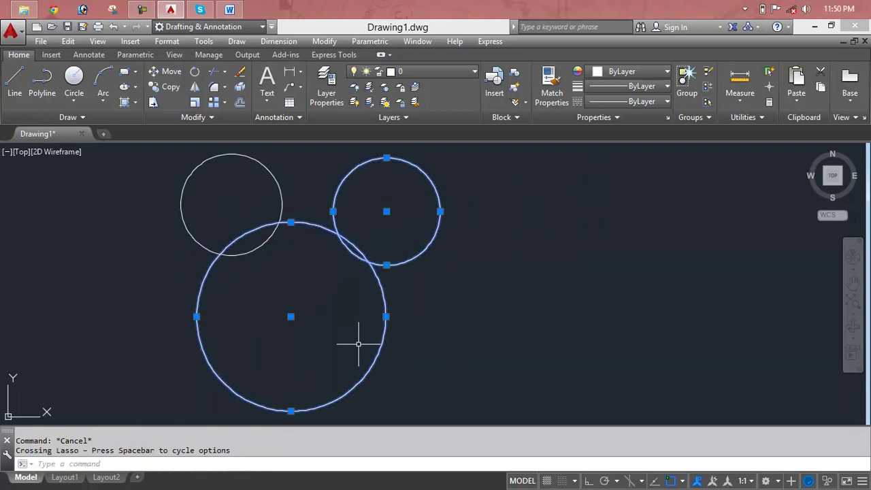
pyautogui.press('Escape')
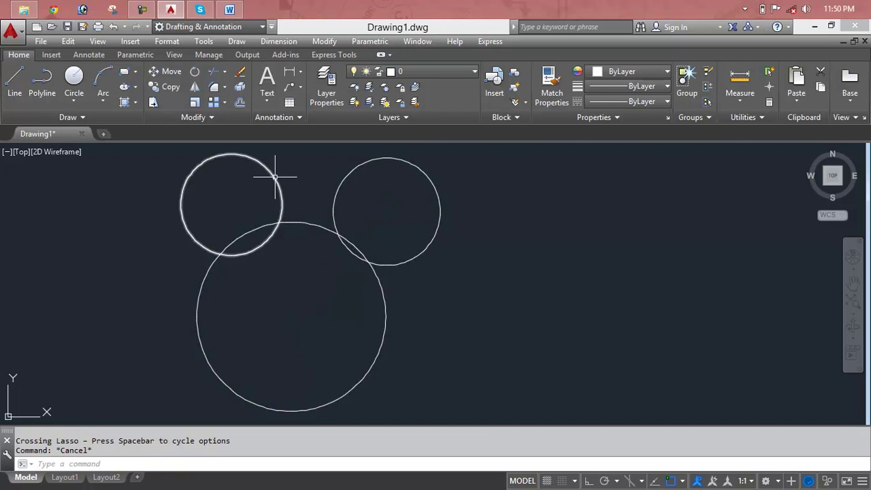
pyautogui.moveTo(310, 177); pyautogui.dragTo(272, 315)
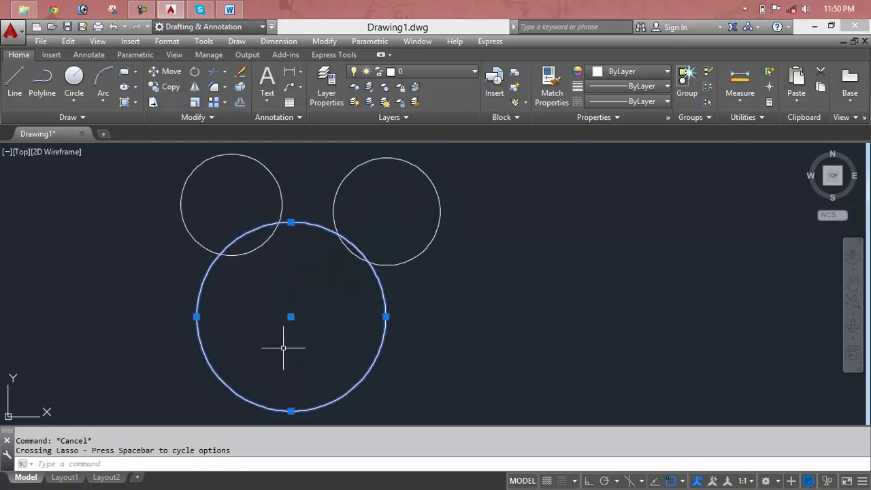
pyautogui.press('Escape')
pyautogui.moveTo(574, 181)
pyautogui.mouseDown()
pyautogui.moveTo(292, 400)
pyautogui.moveTo(196, 293)
pyautogui.mouseUp()
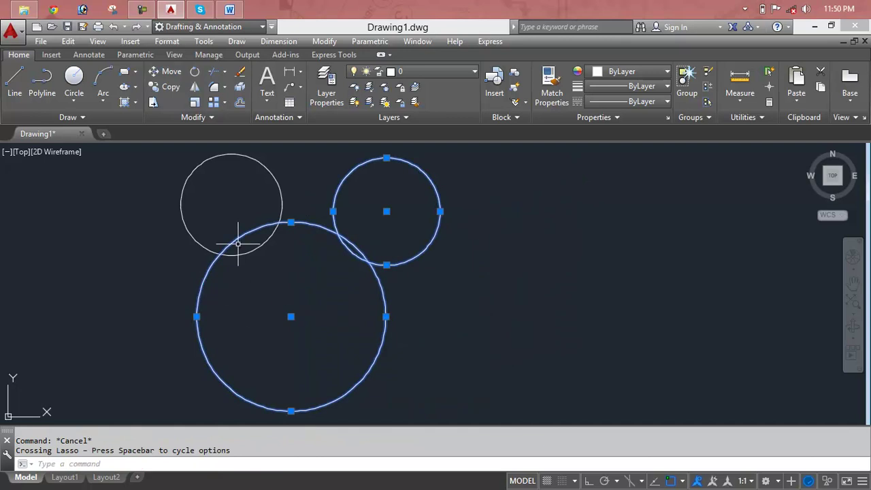
pyautogui.moveTo(615, 206); pyautogui.dragTo(116, 188)
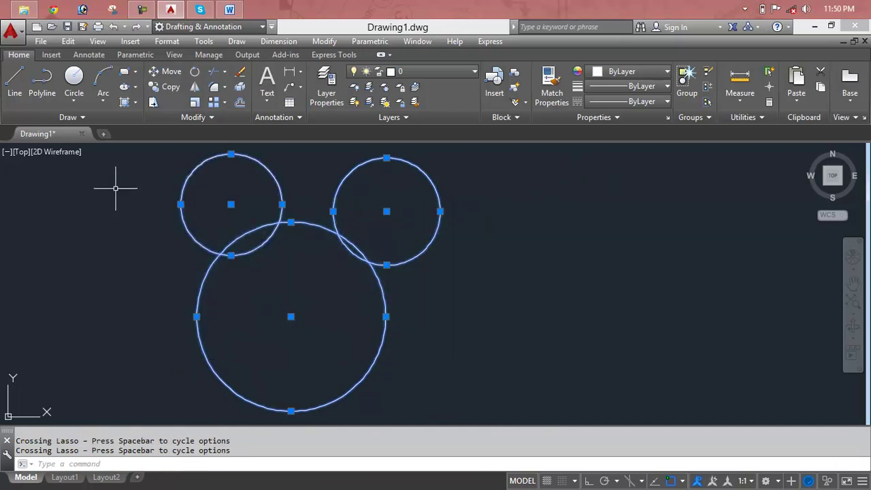
pyautogui.press('Escape')
pyautogui.press('Escape')
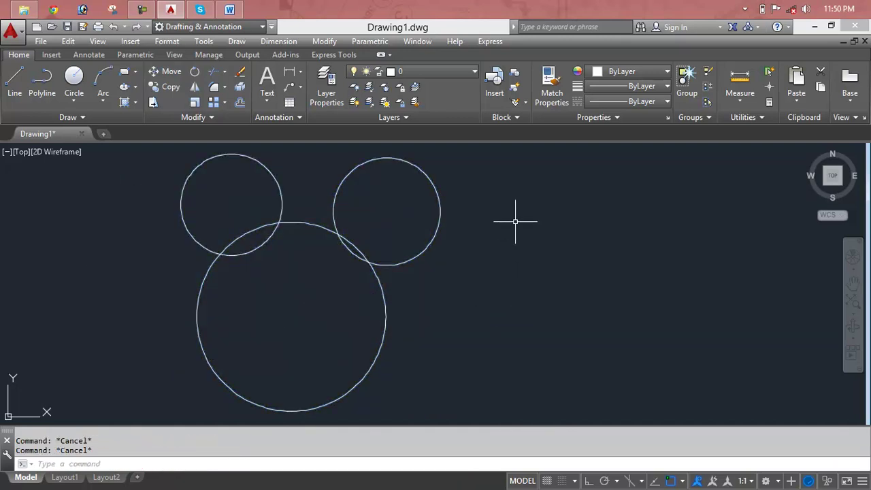
pyautogui.moveTo(307, 176)
pyautogui.mouseDown()
pyautogui.moveTo(443, 373)
pyautogui.moveTo(467, 374)
pyautogui.mouseUp()
pyautogui.press('Escape')
pyautogui.press('Escape')
# Step: Erase the large circle, then the right circle, then window-select and erase the last one
pyautogui.click(382, 333)
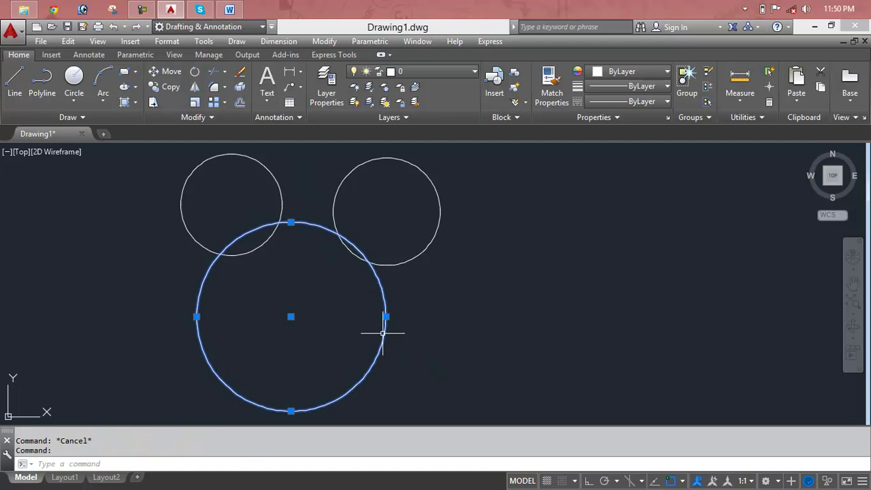
pyautogui.write('e')
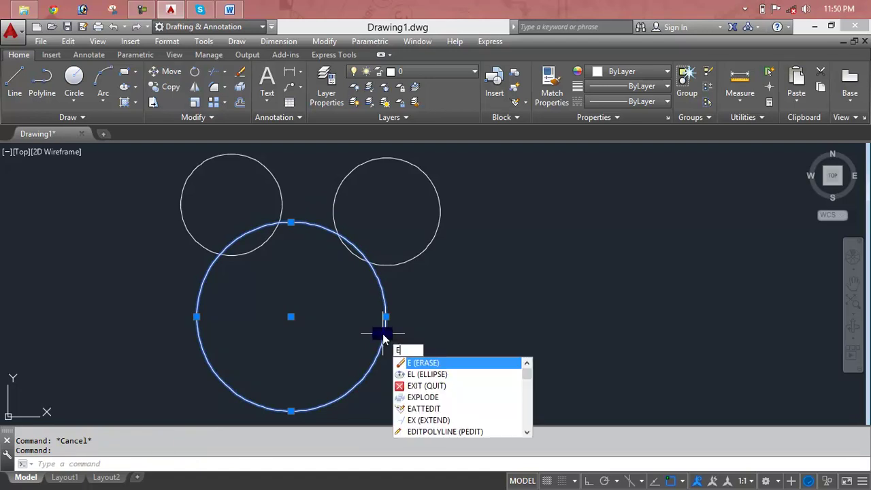
pyautogui.press('Return')
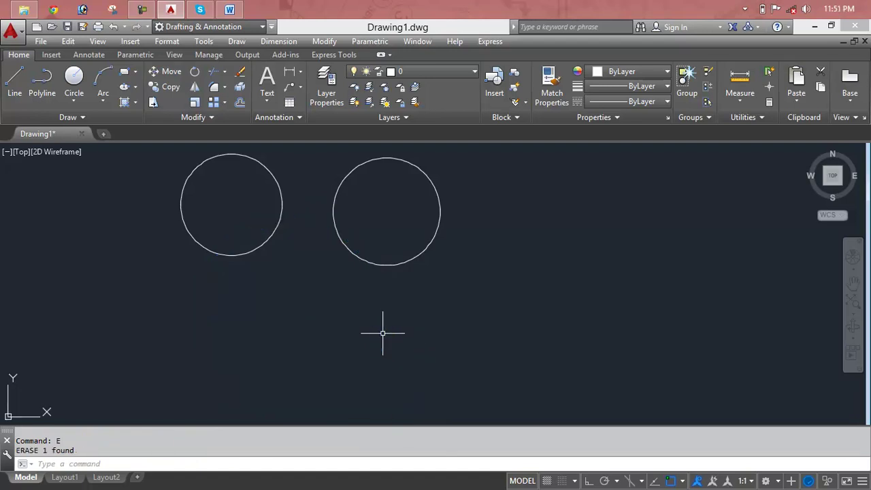
pyautogui.click(418, 254)
pyautogui.write('e')
pyautogui.press('Return')
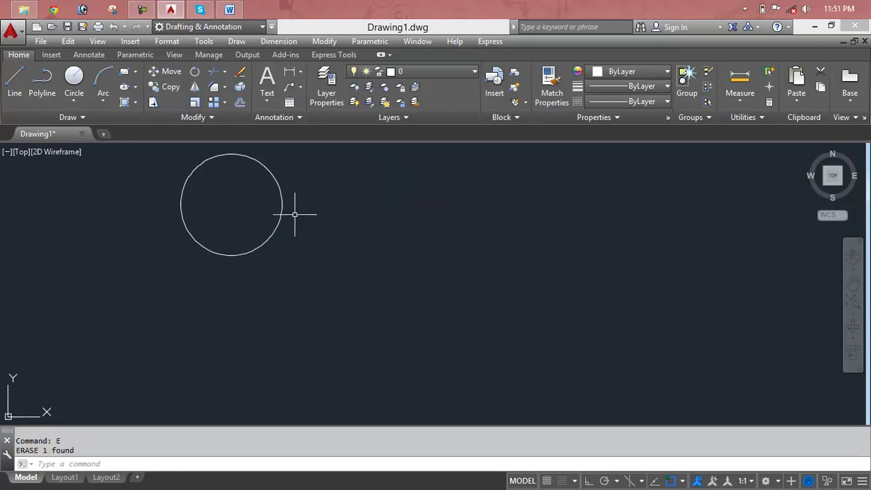
pyautogui.click(285, 217)
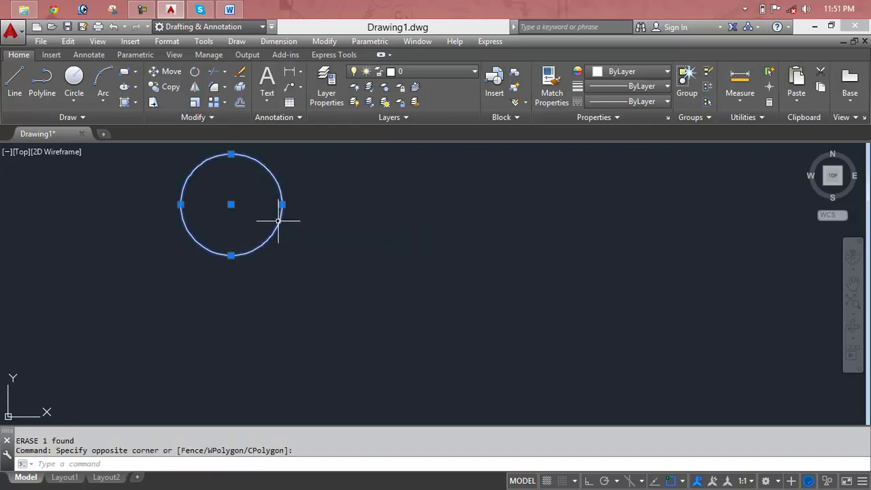
pyautogui.click(282, 219)
pyautogui.write('e')
pyautogui.press('Return')
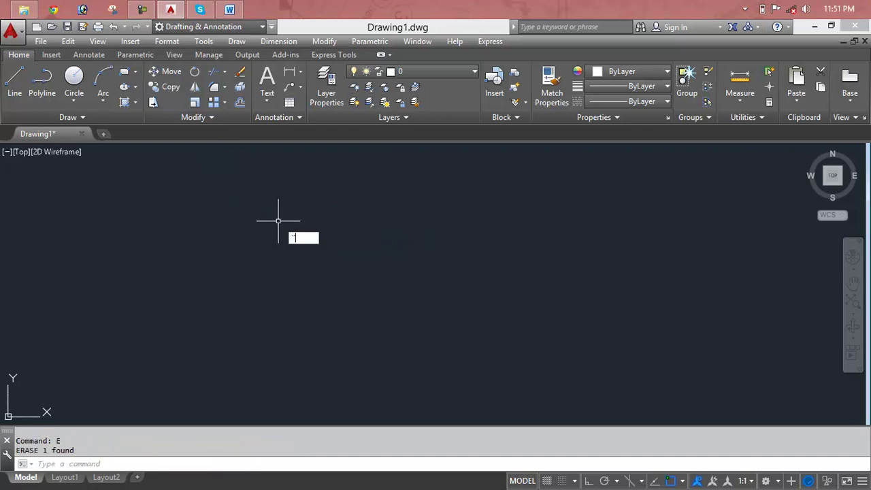
pyautogui.press('Escape')
pyautogui.press('Escape')
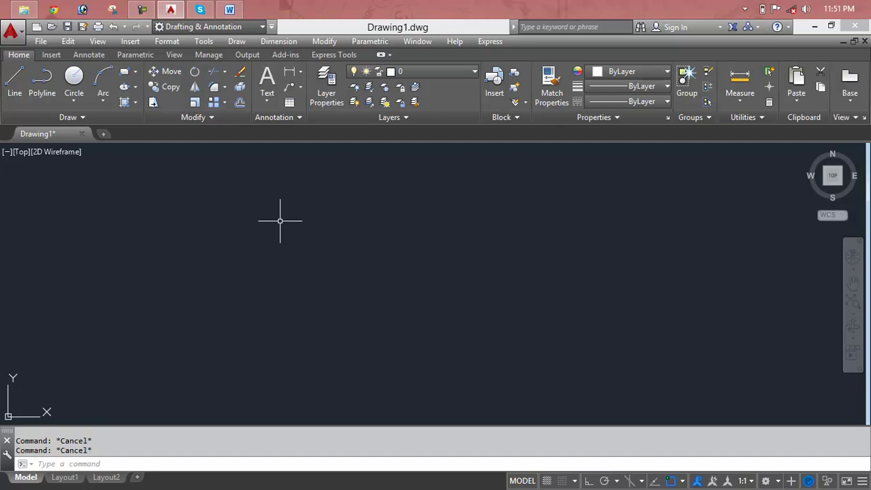
# Step: Draw a wide rectangle with REC in the middle of the canvas
pyautogui.write('tec')
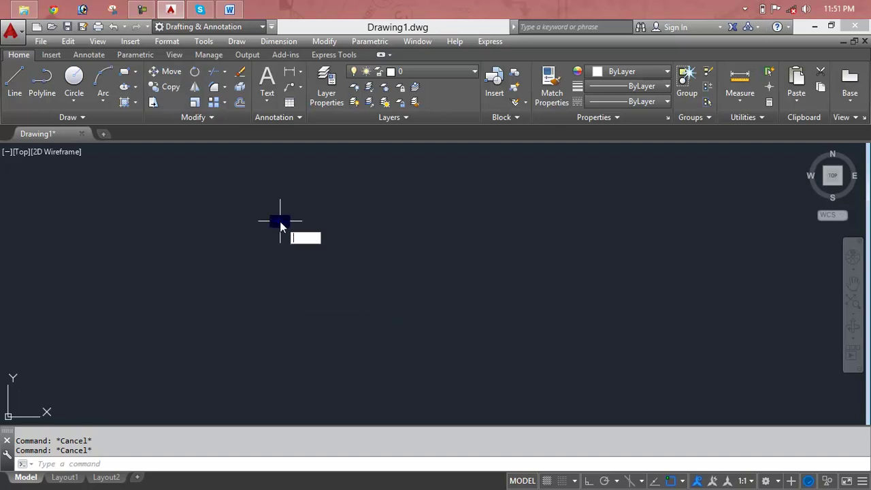
pyautogui.write('rec')
pyautogui.press('Return')
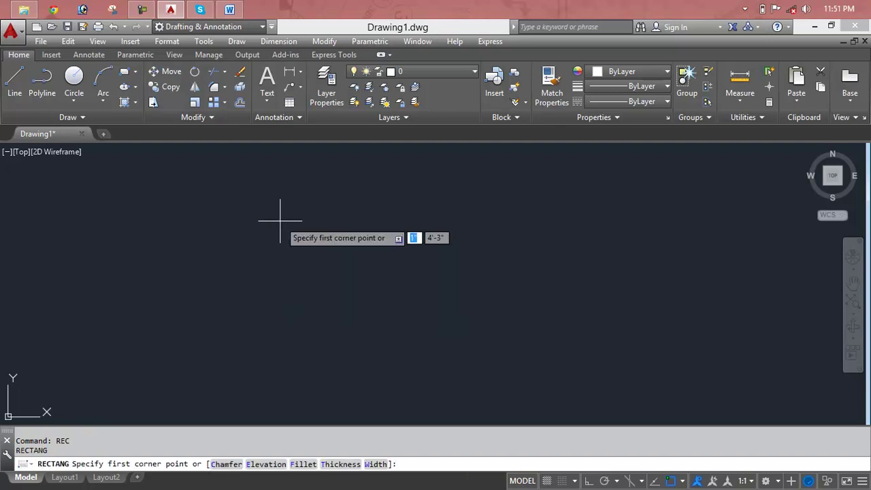
pyautogui.click(265, 185)
pyautogui.click(574, 303)
pyautogui.press('Escape')
pyautogui.press('Escape')
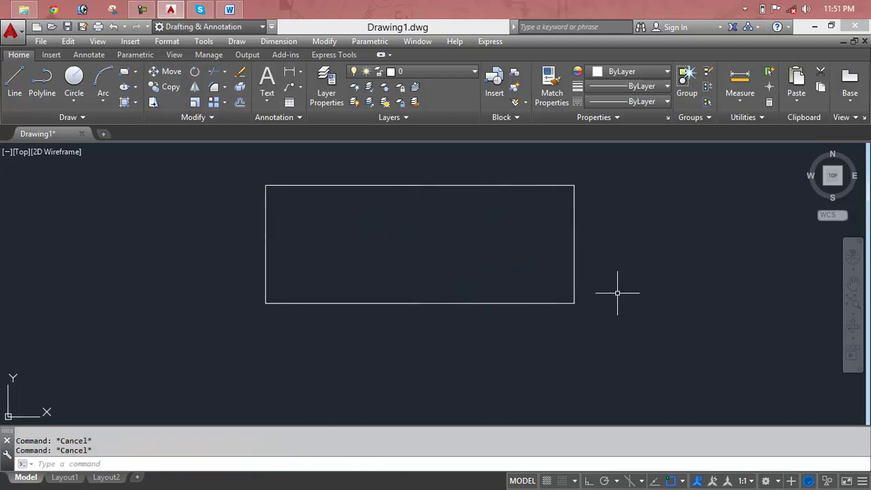
# Step: Erase the rectangle with the E command, picking it by its edge
pyautogui.write('e')
pyautogui.press('Return')
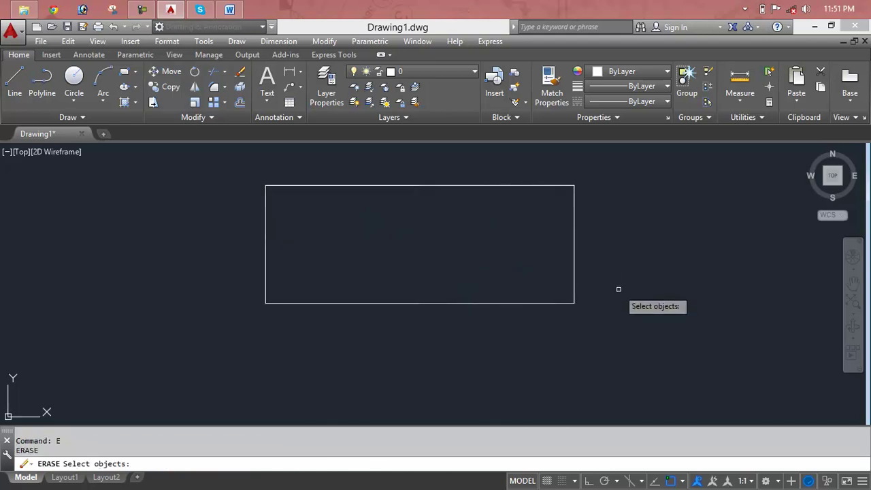
pyautogui.click(574, 271)
pyautogui.press('Return')
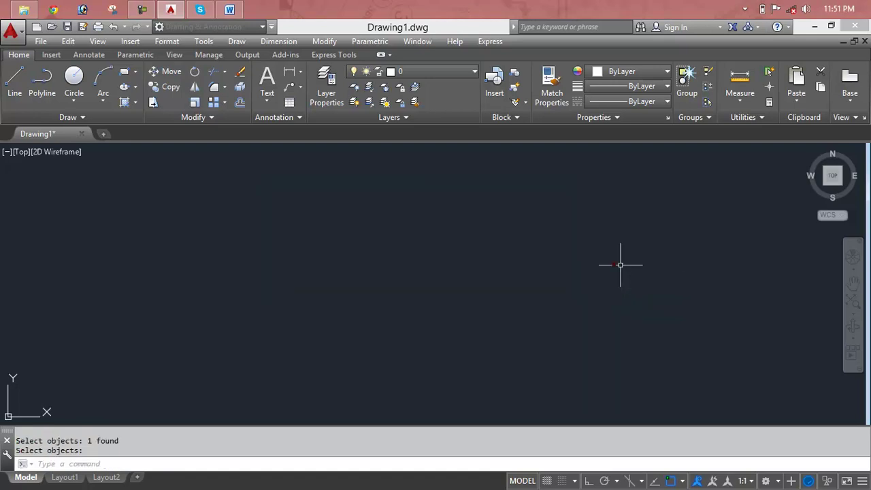
pyautogui.press('Escape')
pyautogui.press('Escape')
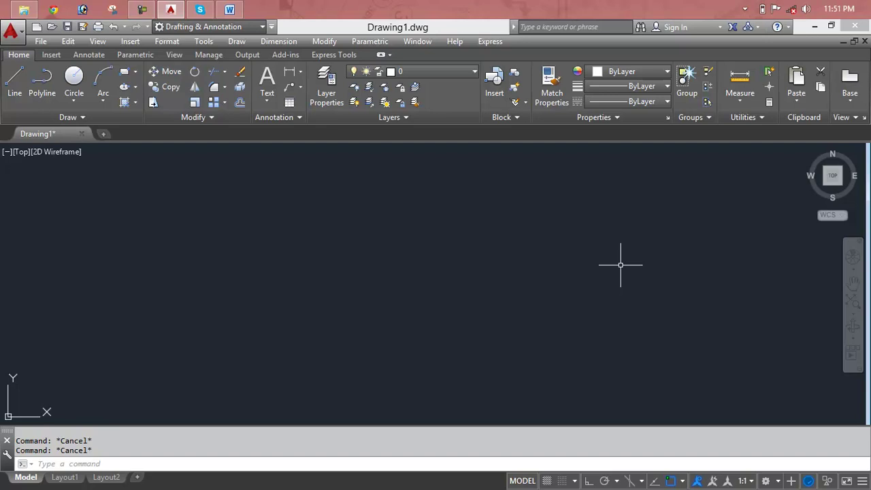
# Step: Draw a rectangle on the left side of the canvas
pyautogui.write('rec')
pyautogui.press('Return')
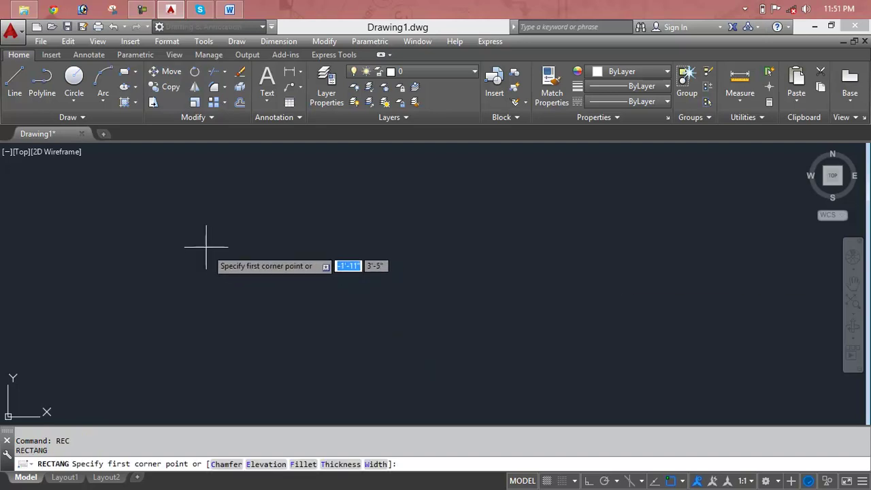
pyautogui.click(137, 208)
pyautogui.click(308, 305)
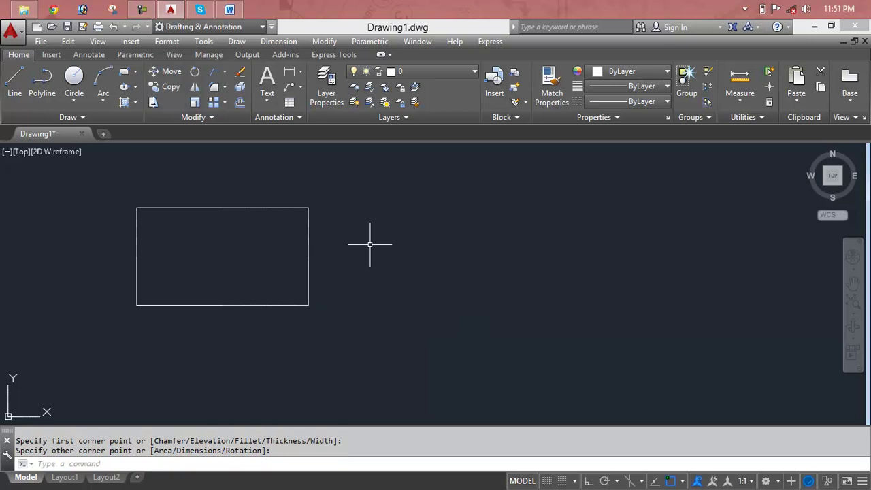
# Step: Draw a circle right of the rectangle and a larger overlapping circle beside it
pyautogui.write('c')
pyautogui.press('Return')
pyautogui.click(363, 219)
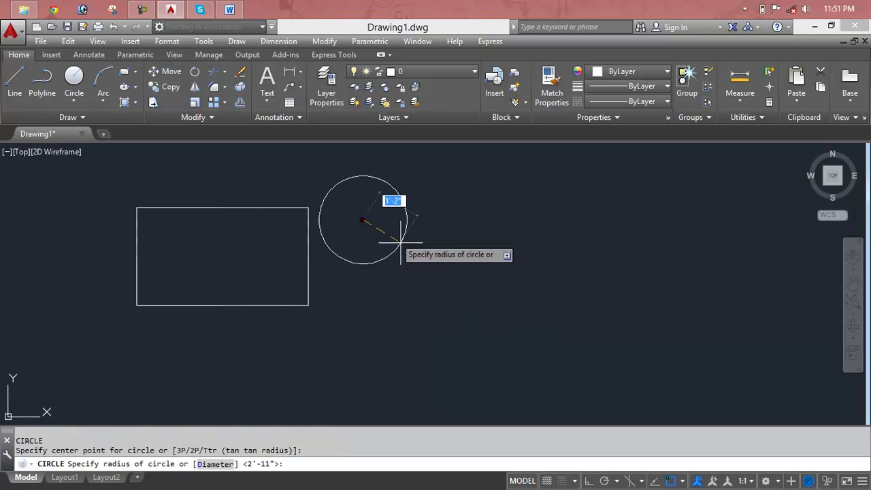
pyautogui.click(408, 243)
pyautogui.click(438, 277)
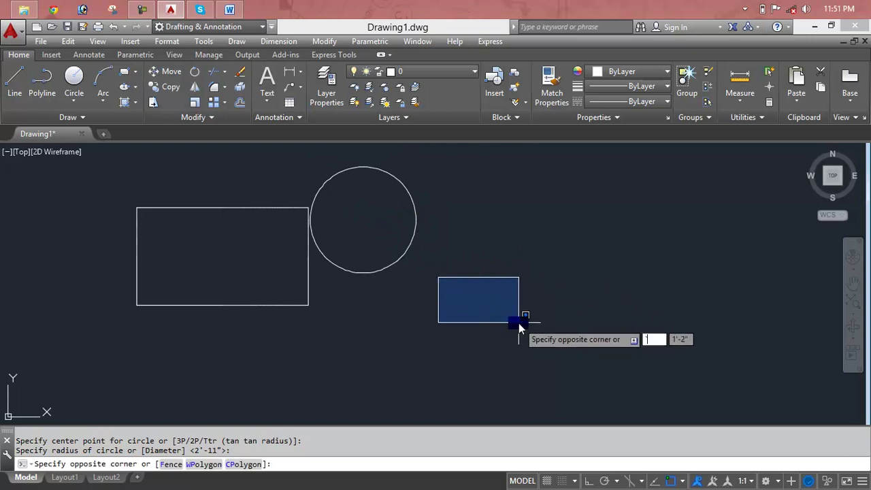
pyautogui.press('Escape')
pyautogui.write('c')
pyautogui.press('Return')
pyautogui.click(466, 251)
pyautogui.click(521, 290)
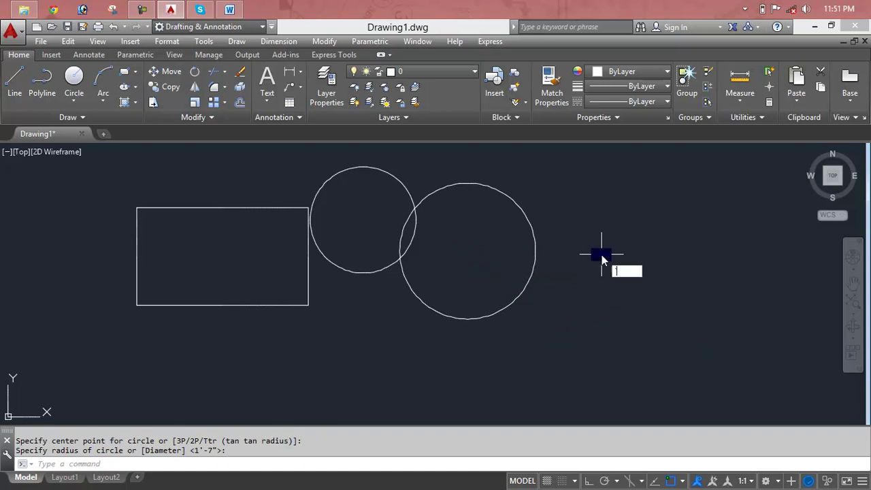
pyautogui.press('Escape')
pyautogui.press('Escape')
# Step: Erase the rectangle and both circles together with one crossing window
pyautogui.write('e')
pyautogui.press('Return')
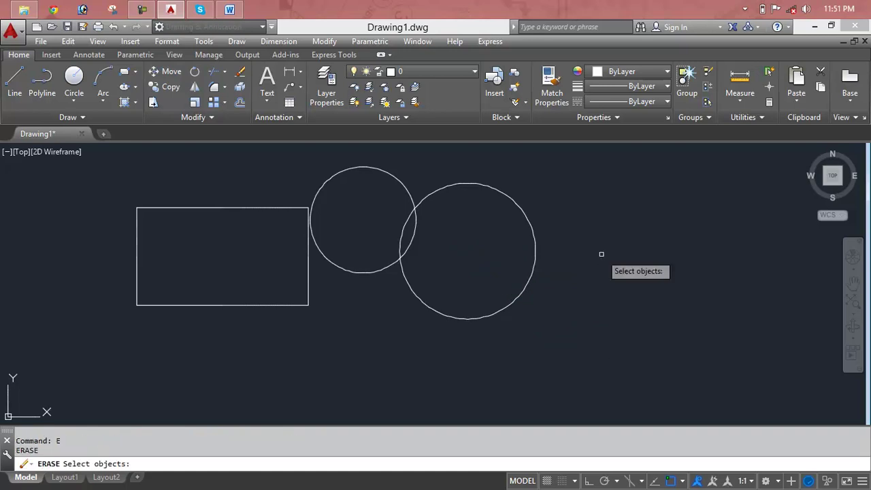
pyautogui.click(591, 165)
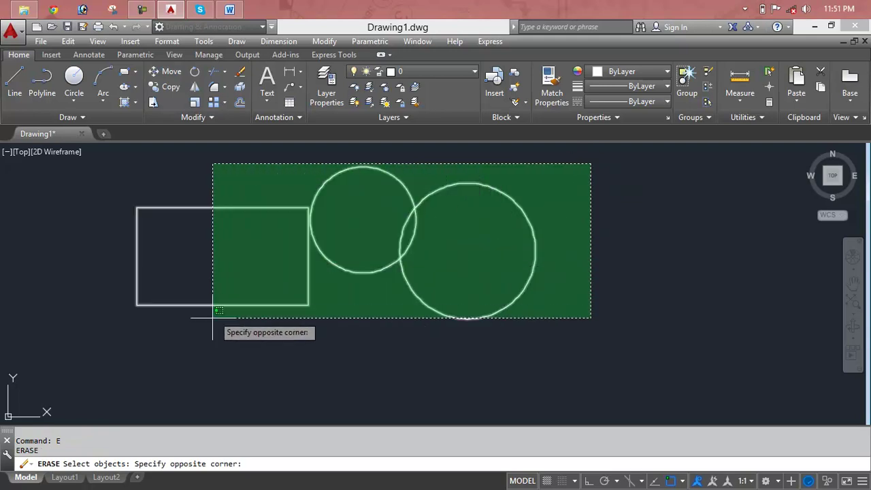
pyautogui.click(135, 364)
pyautogui.press('Return')
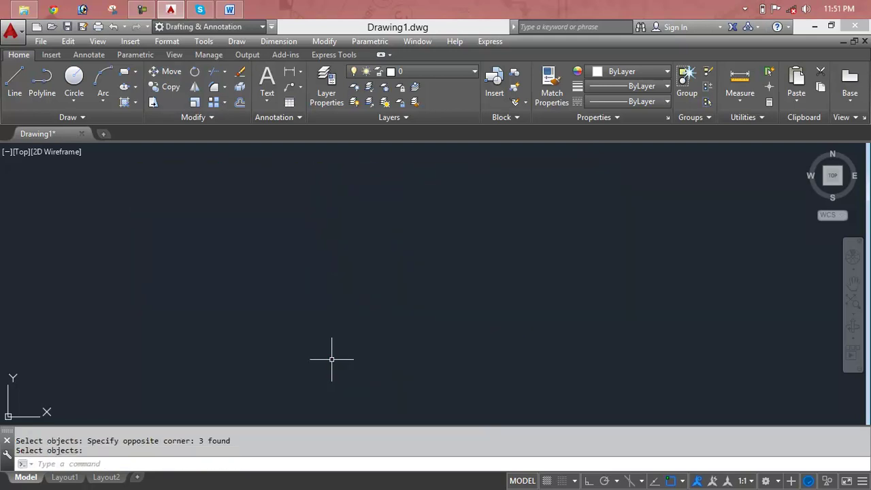
pyautogui.press('Escape')
pyautogui.press('Escape')
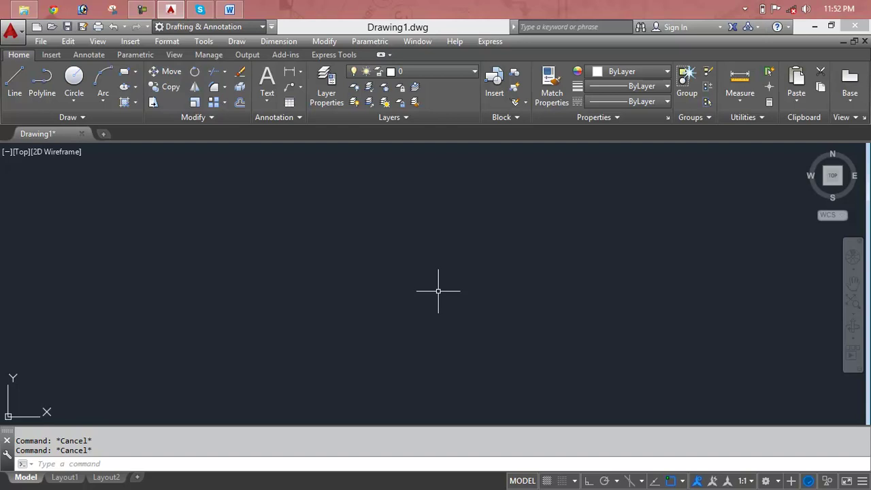
# Step: Cancel the stray command-line input, leaving the empty drawing with no command active
pyautogui.write('l')
pyautogui.press('Escape')
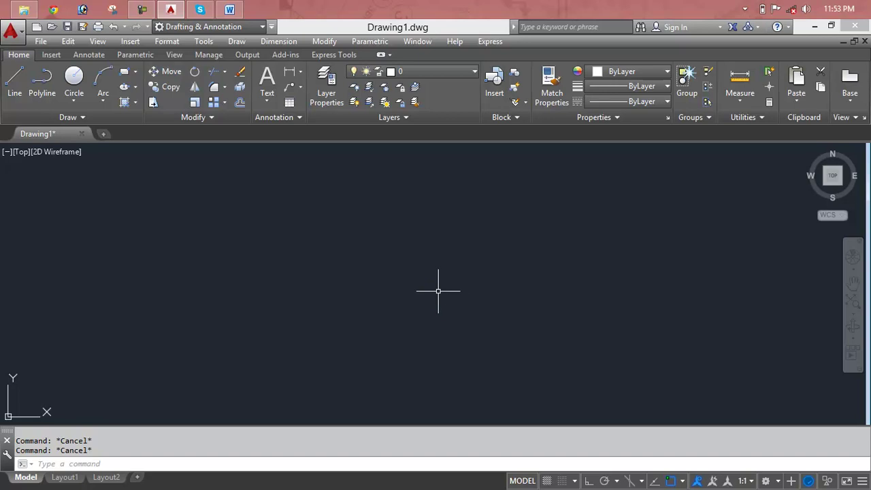